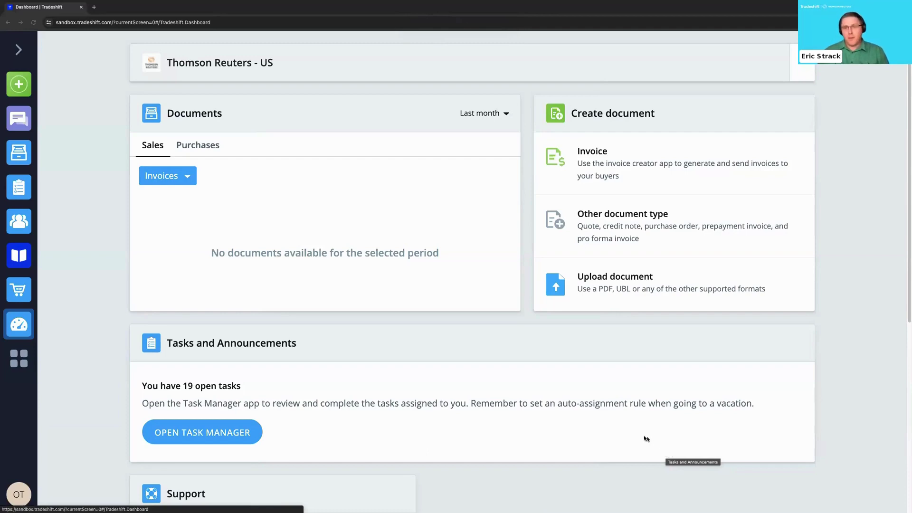
Open the Shop and add 20 units of the 3X3 POP-UP NOTE DISPENSER to the basket.
{"action": "left_click", "coordinate": [24, 291]}
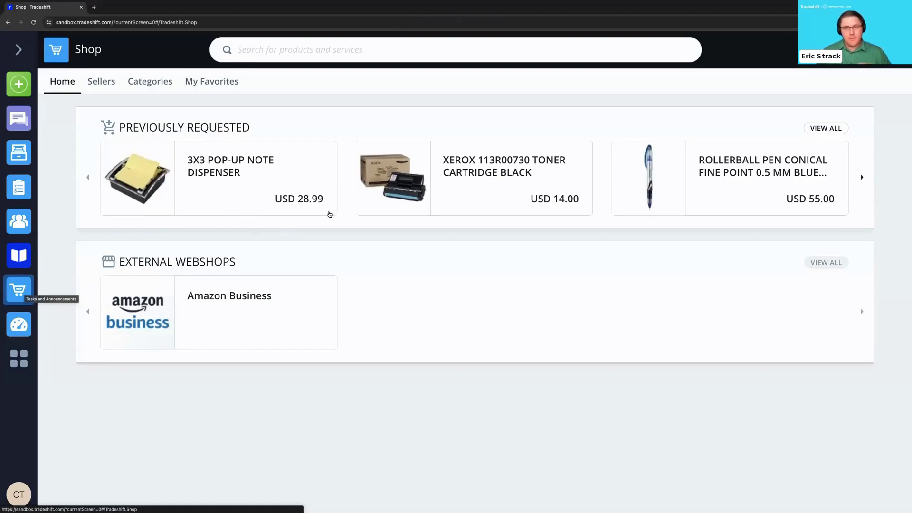
{"action": "left_click", "coordinate": [288, 194]}
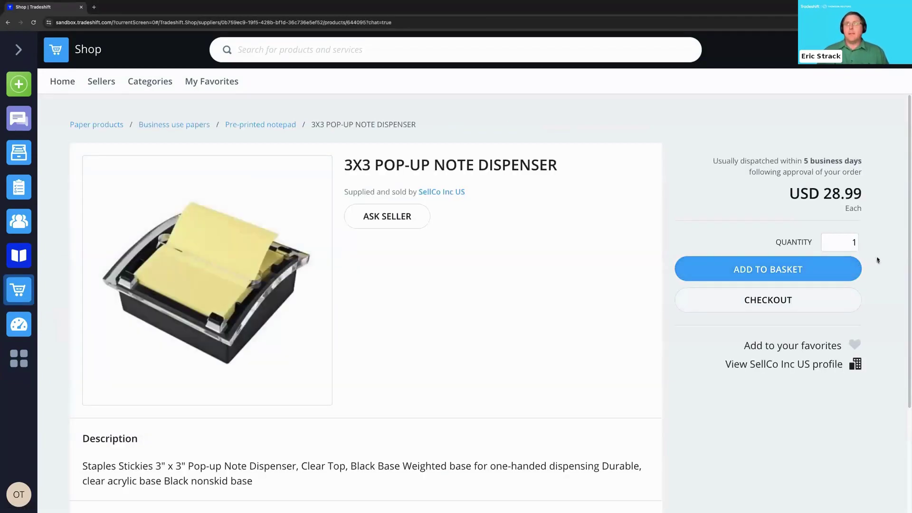
{"action": "double_click", "coordinate": [853, 243]}
{"action": "type", "text": "20"}
{"action": "left_click", "coordinate": [806, 267]}
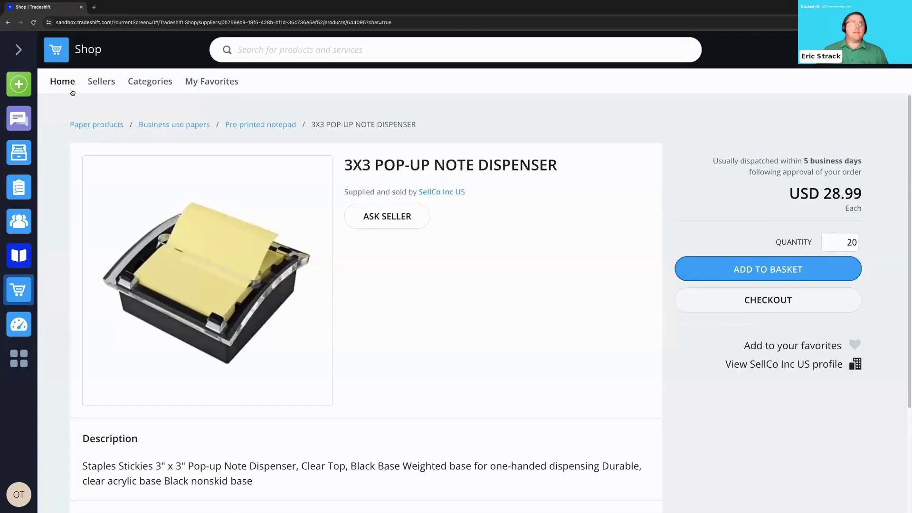
Return to the shop's home page and add 20 units of the XEROX 113R00730 TONER CARTRIDGE BLACK to the basket.
{"action": "left_click", "coordinate": [69, 88]}
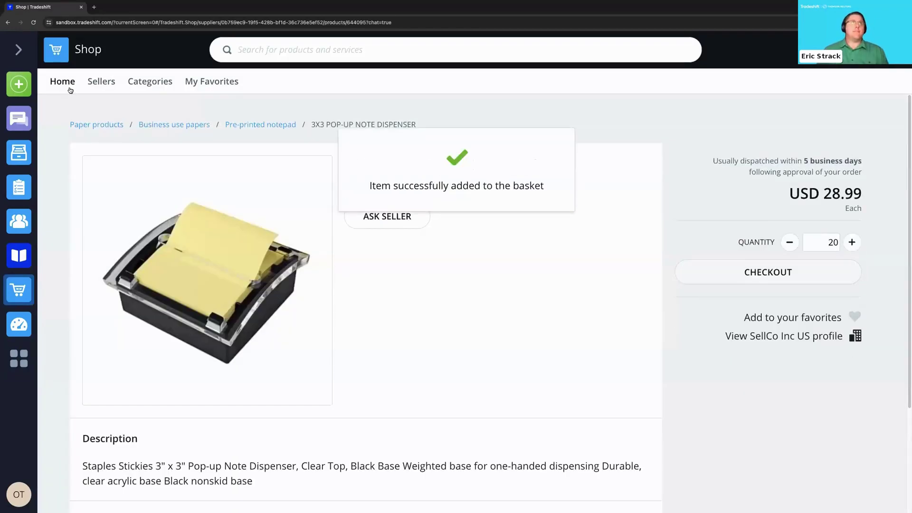
{"action": "left_click", "coordinate": [464, 198]}
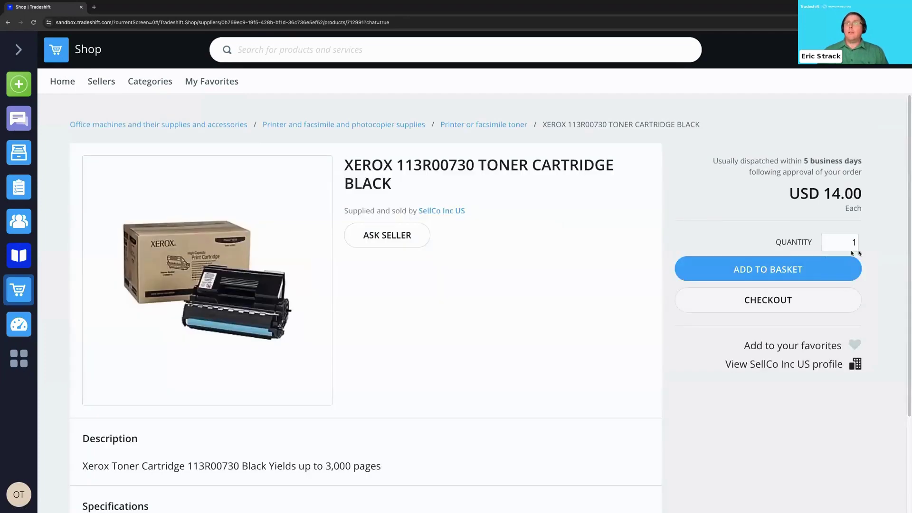
{"action": "left_click", "coordinate": [852, 246]}
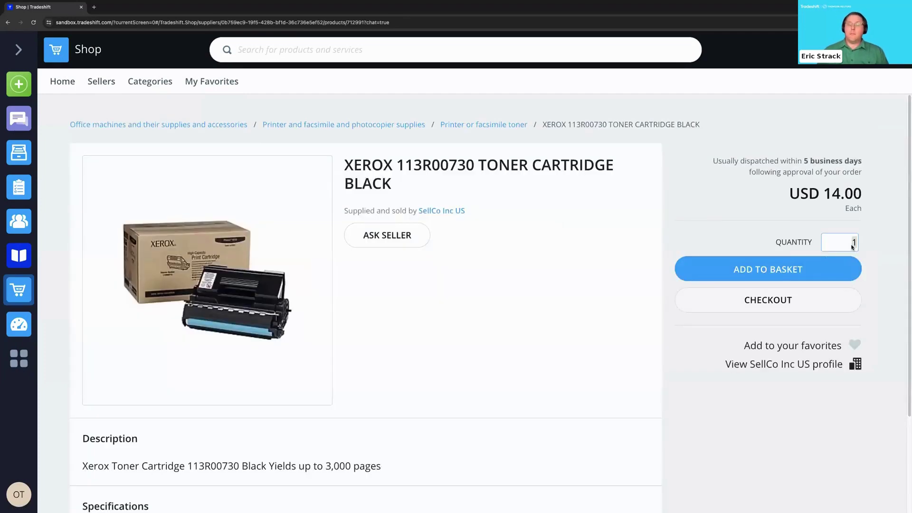
{"action": "key", "text": "BackSpace"}
{"action": "type", "text": "20"}
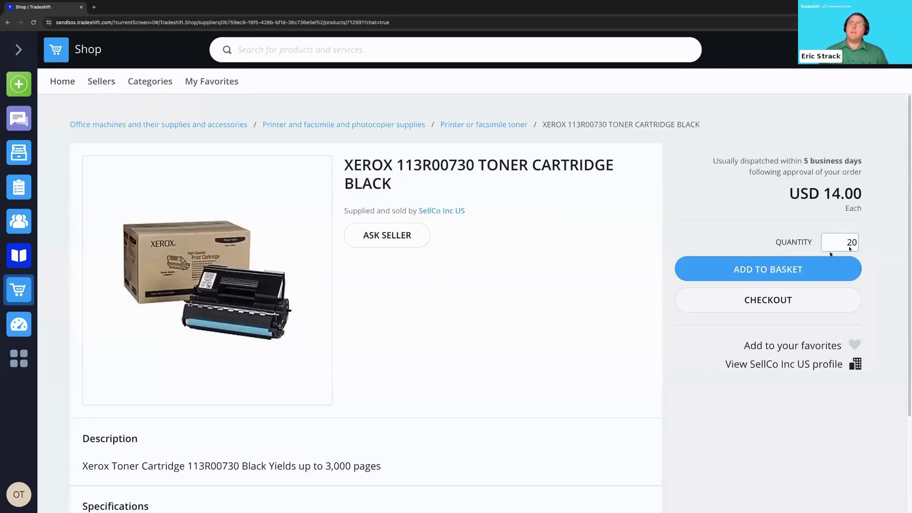
{"action": "left_click", "coordinate": [796, 269]}
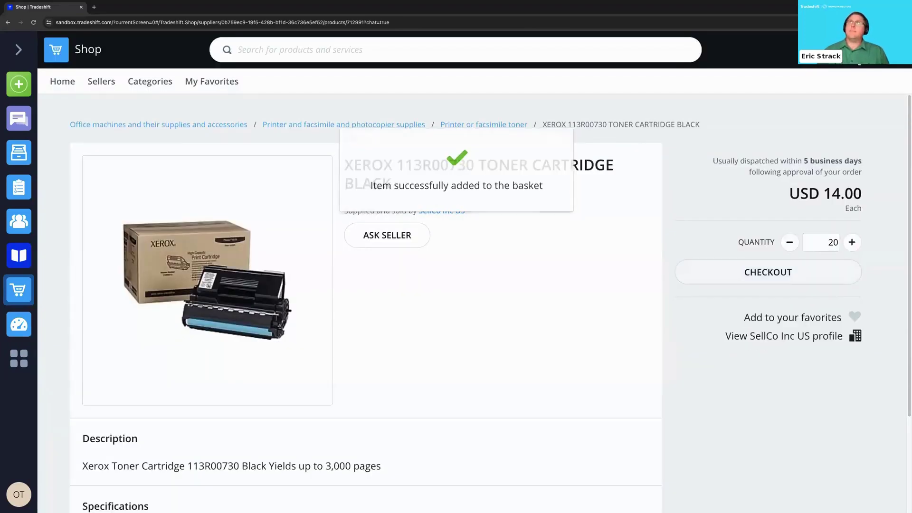
Check out the basket into a purchase request and enter "hi webinar!" as its request description.
{"action": "left_click", "coordinate": [796, 271]}
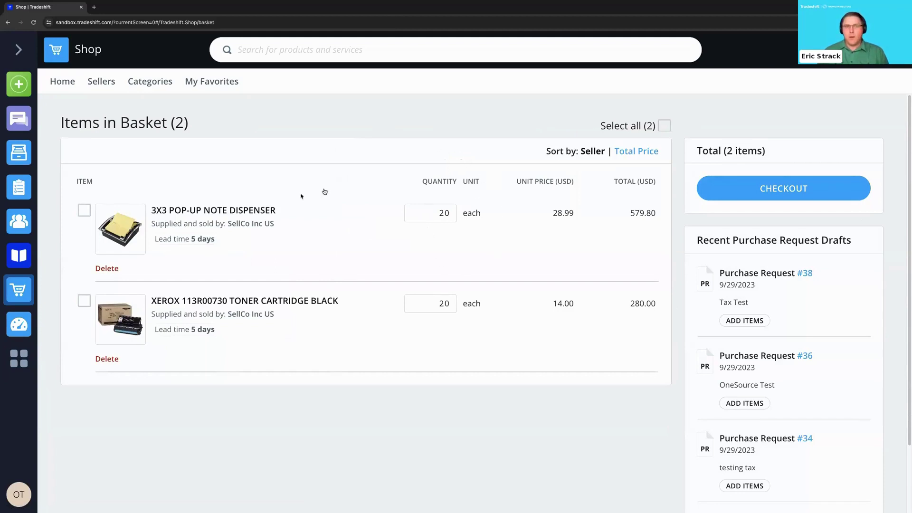
{"action": "left_click", "coordinate": [805, 195]}
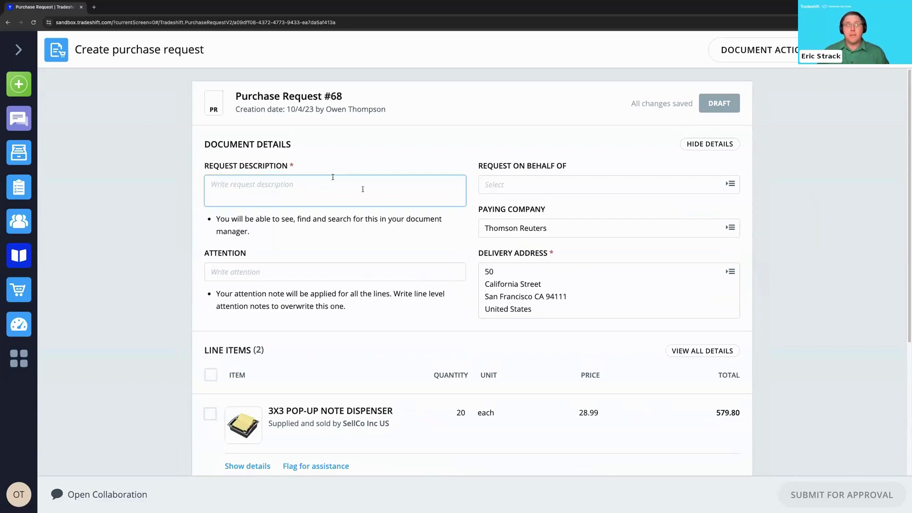
{"action": "left_click", "coordinate": [280, 184]}
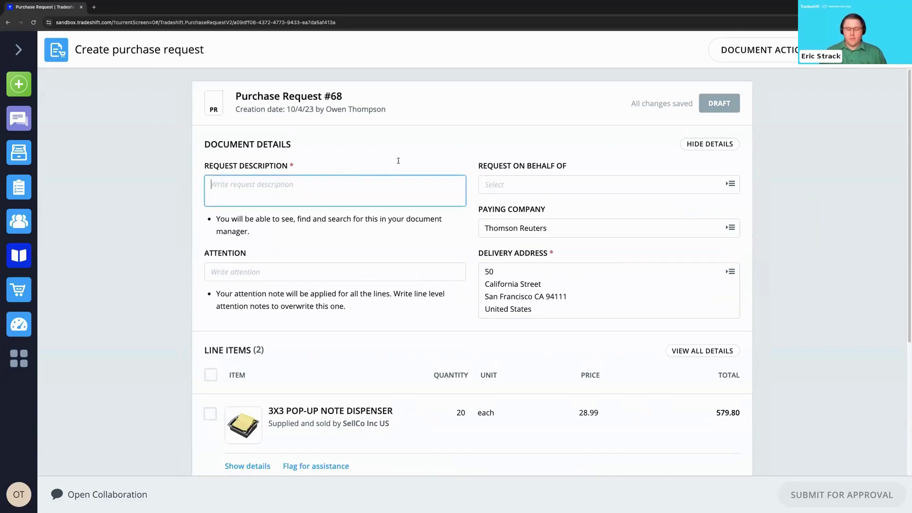
{"action": "type", "text": "hi webinar"}
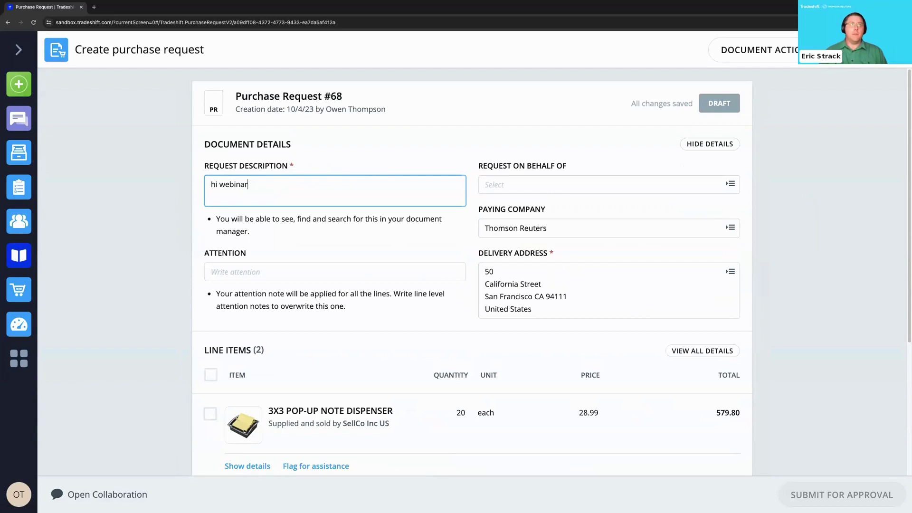
{"action": "type", "text": "!"}
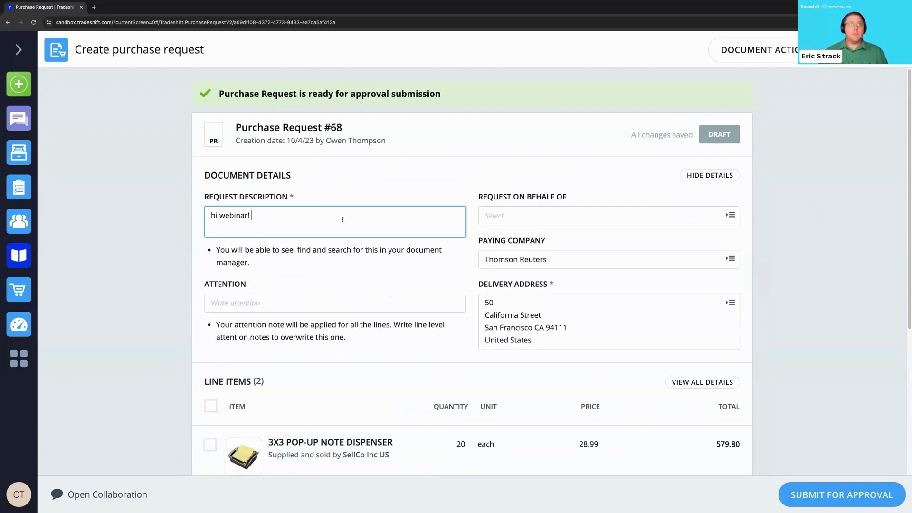
Expand the note dispenser's line details and change that line's delivery address to the recently used Washington DC address.
{"action": "scroll", "coordinate": [500, 331], "scroll_direction": "down", "scroll_amount": 2}
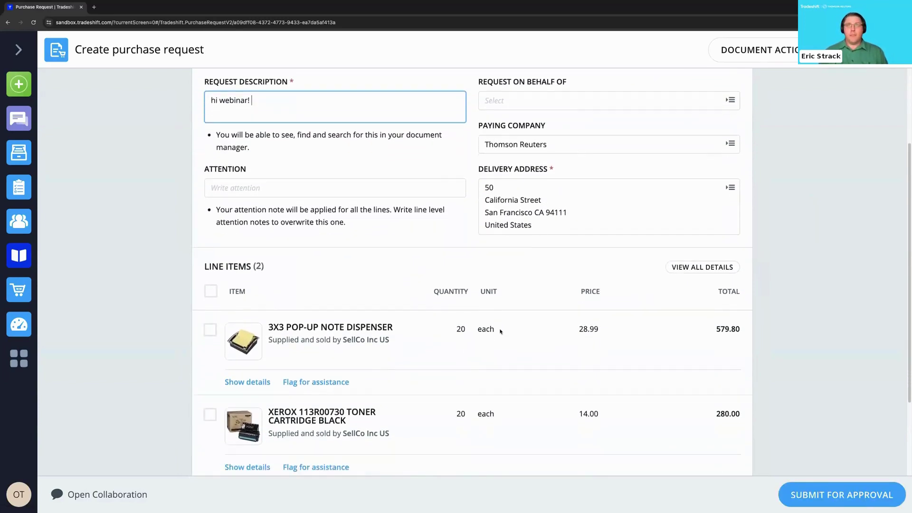
{"action": "scroll", "coordinate": [497, 321], "scroll_direction": "down", "scroll_amount": 1}
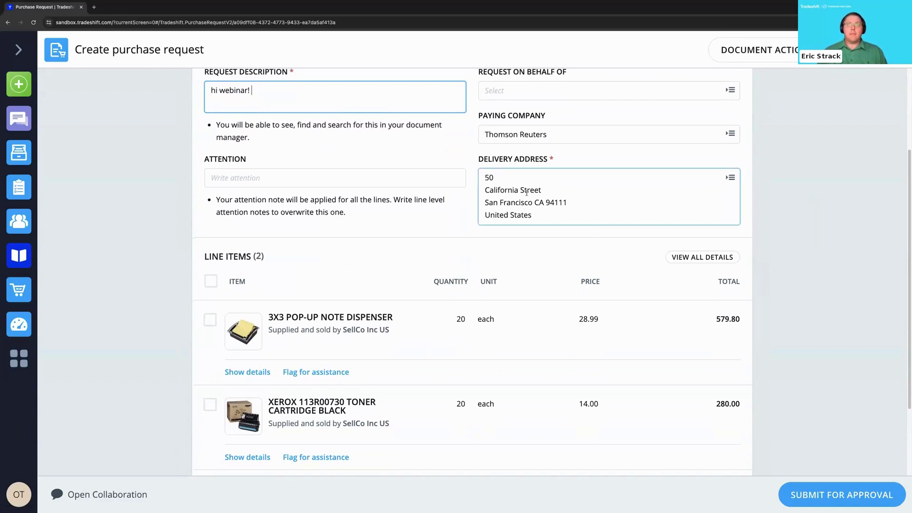
{"action": "left_click", "coordinate": [265, 373]}
{"action": "scroll", "coordinate": [311, 356], "scroll_direction": "down", "scroll_amount": 5}
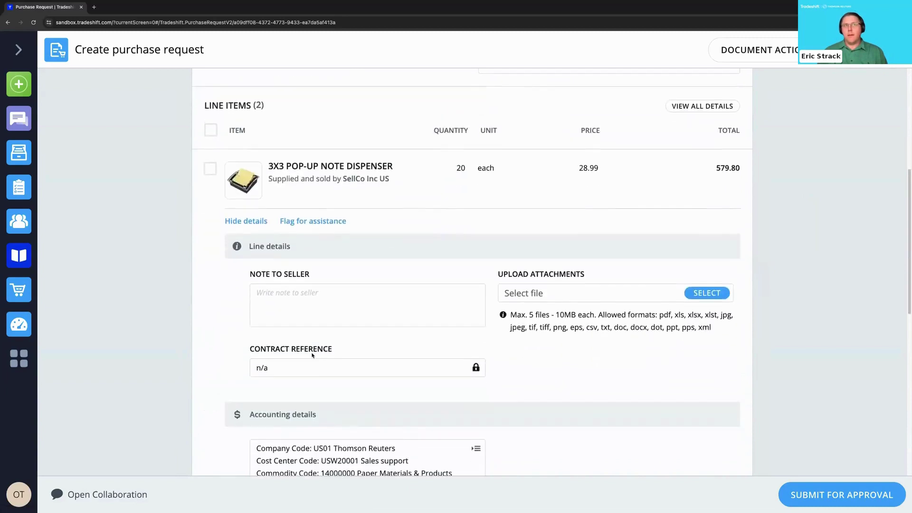
{"action": "scroll", "coordinate": [312, 353], "scroll_direction": "down", "scroll_amount": 1}
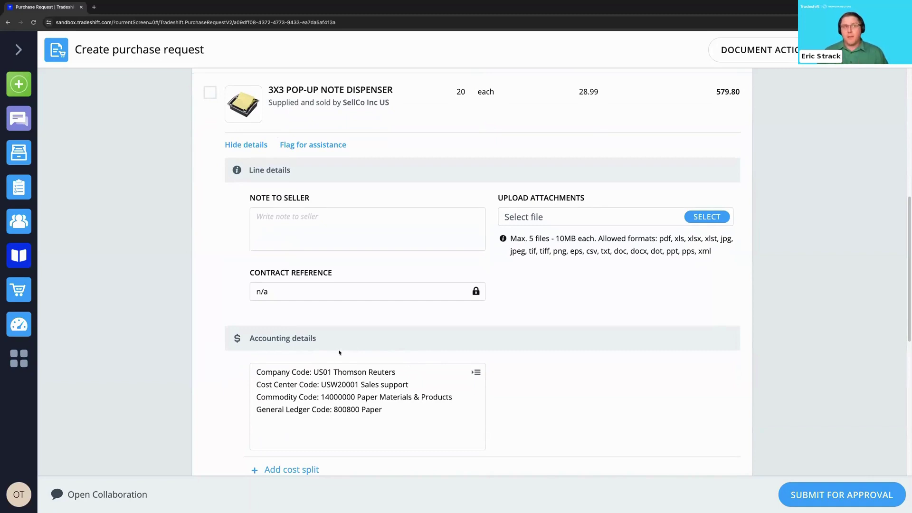
{"action": "scroll", "coordinate": [349, 344], "scroll_direction": "down", "scroll_amount": 1}
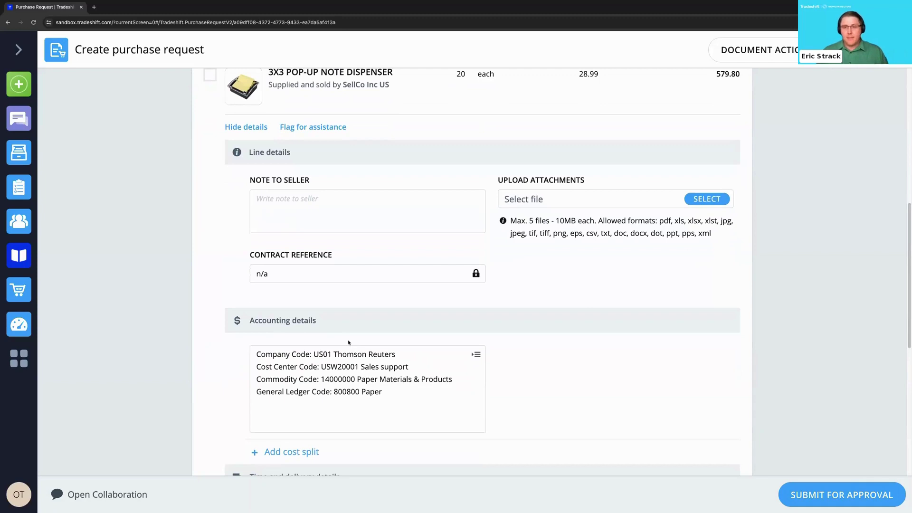
{"action": "scroll", "coordinate": [349, 343], "scroll_direction": "down", "scroll_amount": 8}
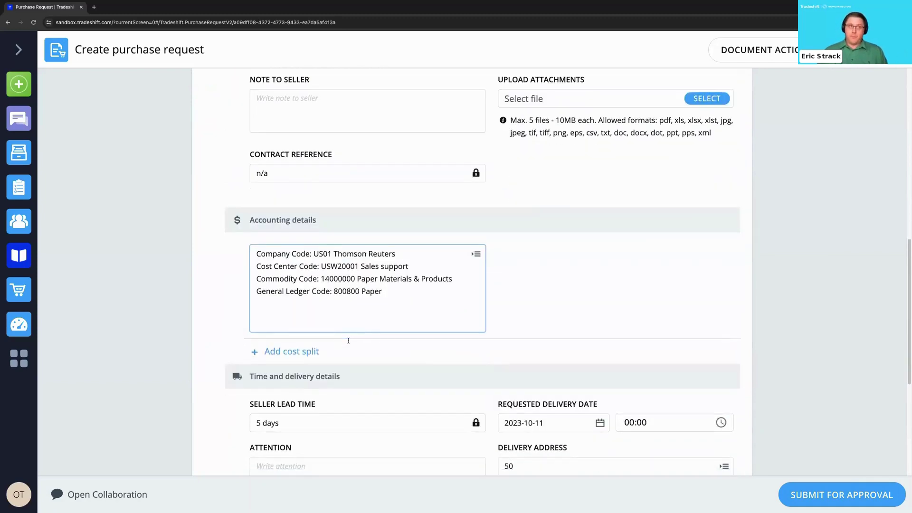
{"action": "left_click", "coordinate": [530, 407]}
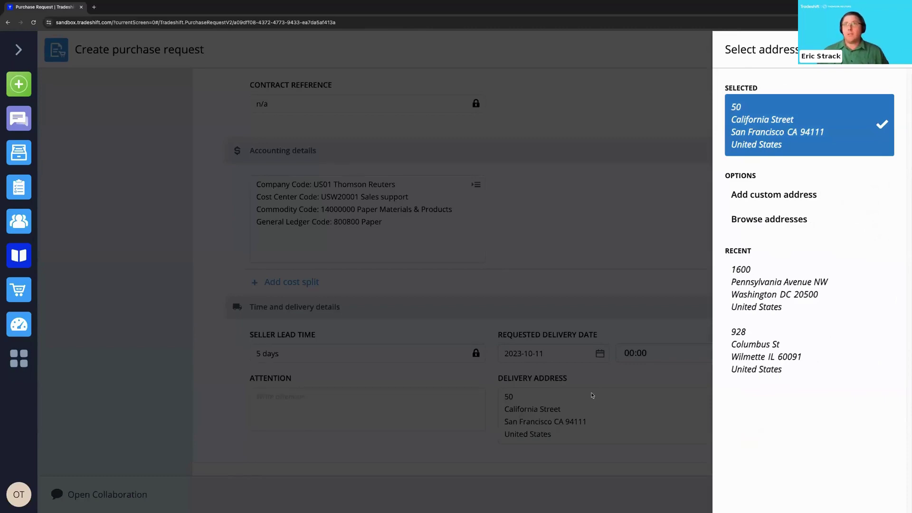
{"action": "left_click", "coordinate": [745, 287]}
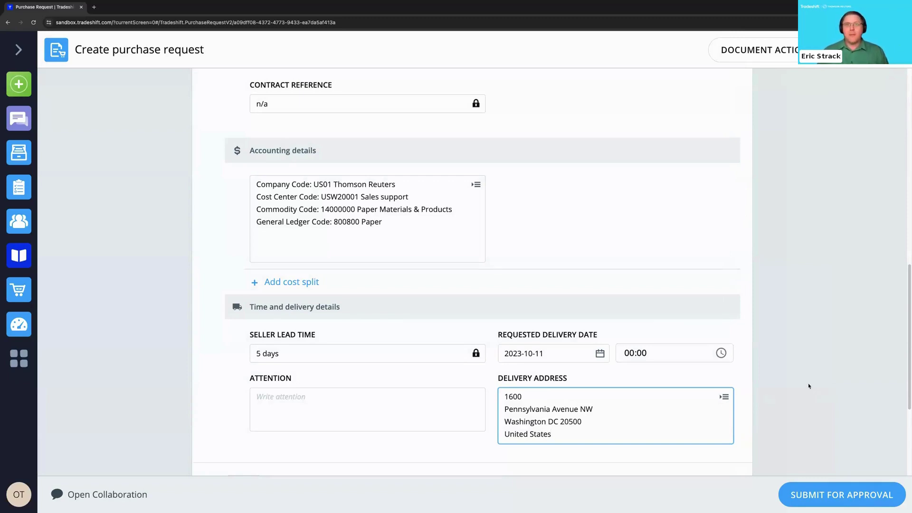
Submit the purchase request for approval and close the submission message.
{"action": "scroll", "coordinate": [809, 387], "scroll_direction": "up", "scroll_amount": 5}
{"action": "scroll", "coordinate": [810, 386], "scroll_direction": "up", "scroll_amount": 5}
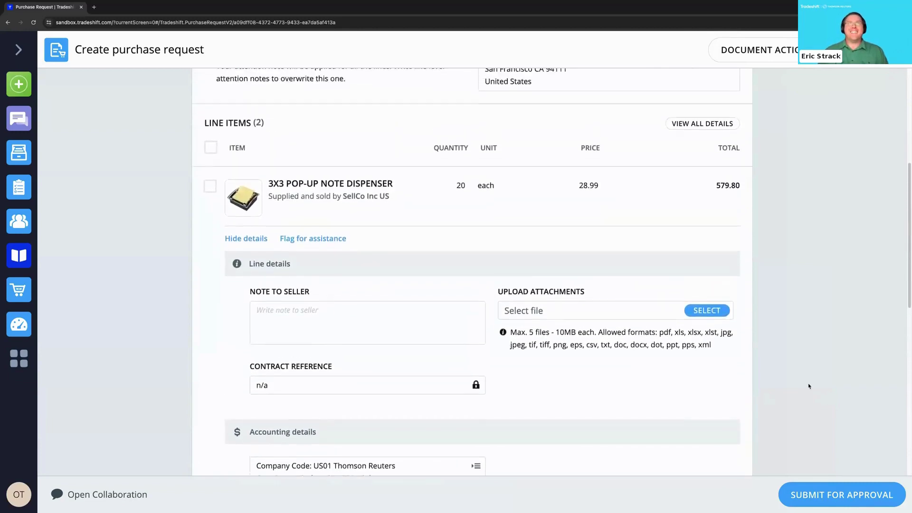
{"action": "scroll", "coordinate": [809, 386], "scroll_direction": "up", "scroll_amount": 2}
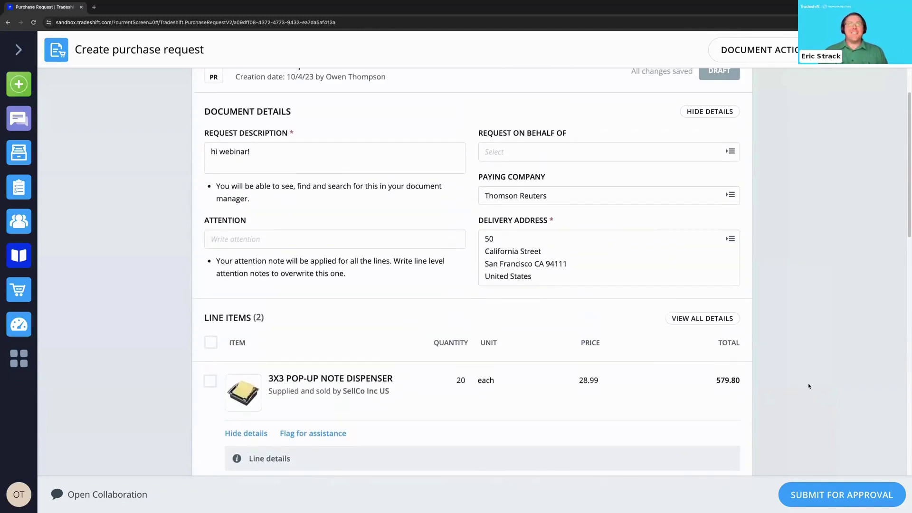
{"action": "scroll", "coordinate": [810, 386], "scroll_direction": "up", "scroll_amount": 2}
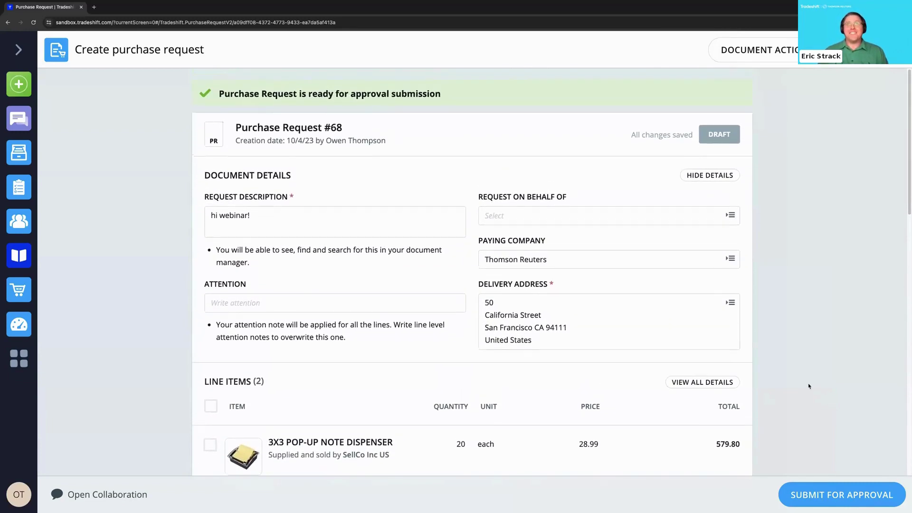
{"action": "scroll", "coordinate": [809, 386], "scroll_direction": "down", "scroll_amount": 2}
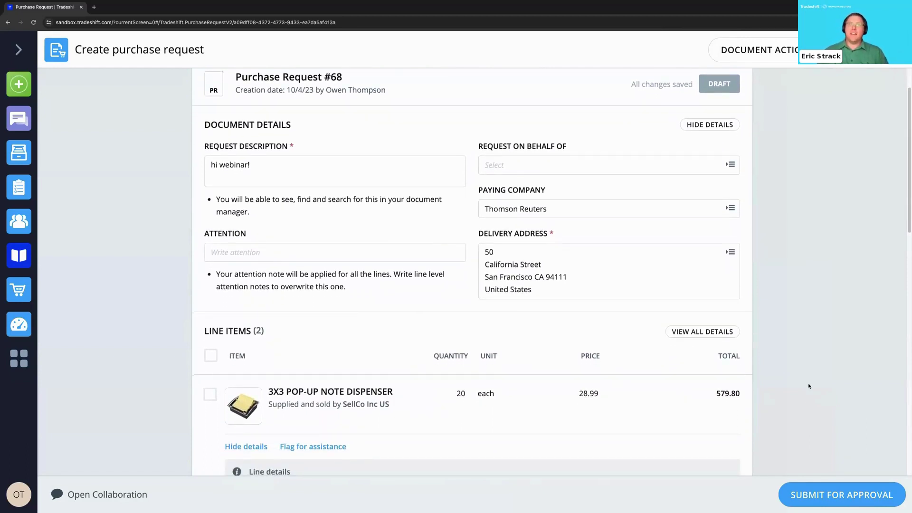
{"action": "left_click", "coordinate": [828, 497]}
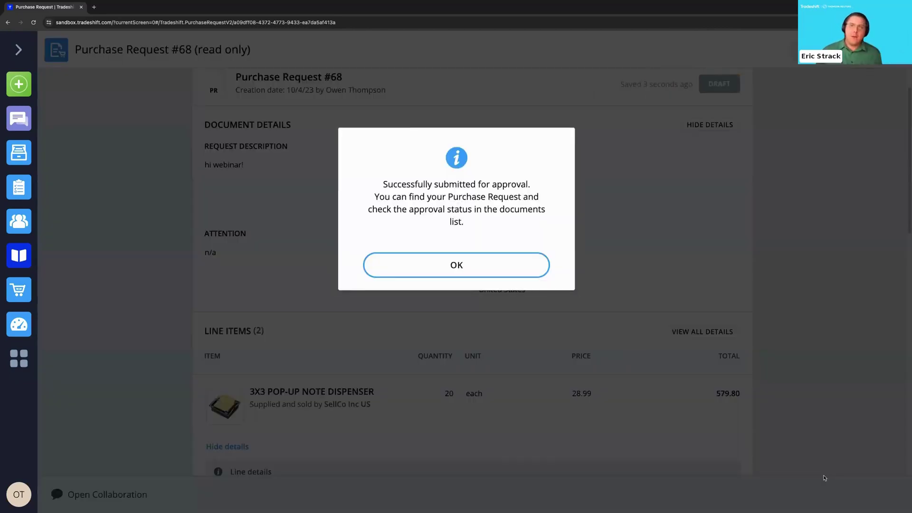
{"action": "left_click", "coordinate": [469, 265]}
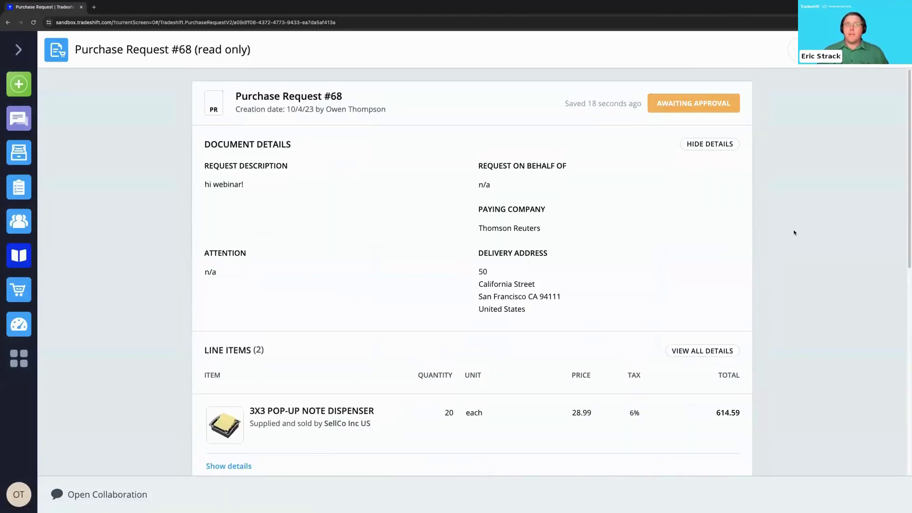
Review the tax rates on each line item and the tax breakdown in the submitted purchase request's totals.
{"action": "scroll", "coordinate": [793, 232], "scroll_direction": "down", "scroll_amount": 2}
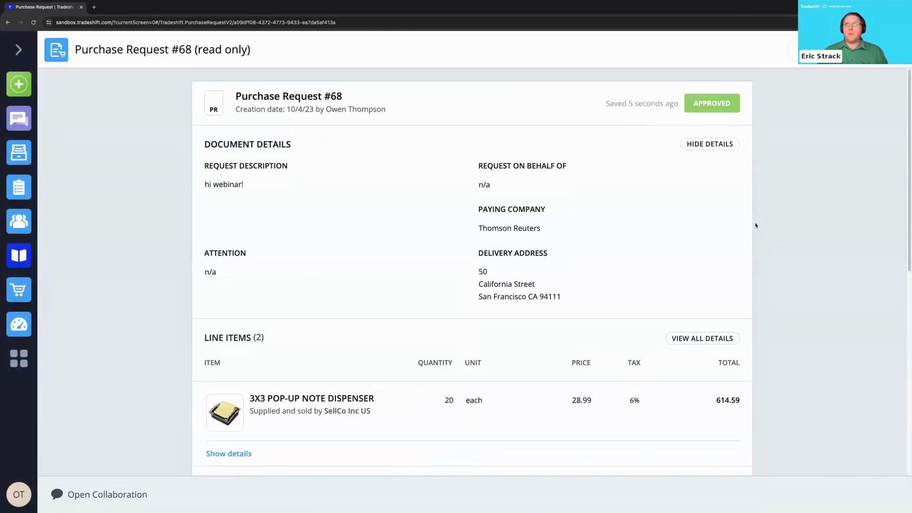
{"action": "scroll", "coordinate": [757, 187], "scroll_direction": "down", "scroll_amount": 2}
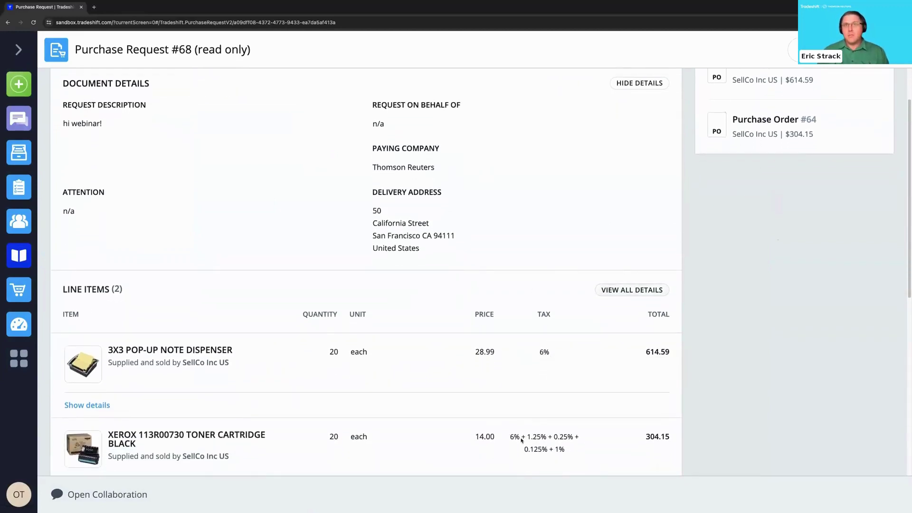
{"action": "scroll", "coordinate": [531, 430], "scroll_direction": "down", "scroll_amount": 1}
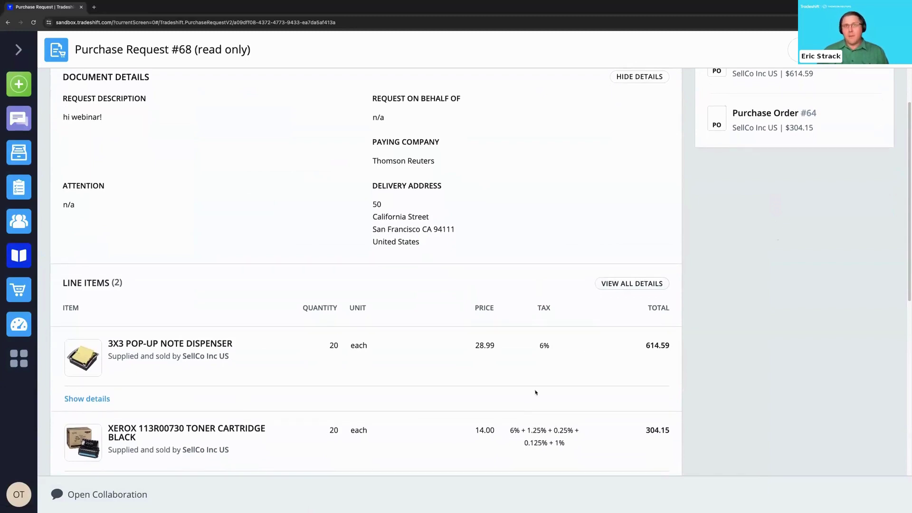
{"action": "scroll", "coordinate": [575, 407], "scroll_direction": "down", "scroll_amount": 5}
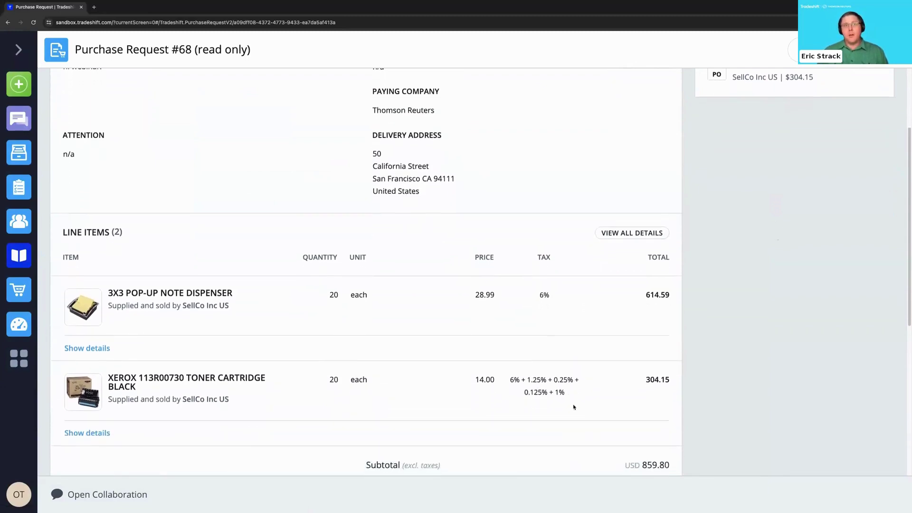
{"action": "scroll", "coordinate": [573, 407], "scroll_direction": "down", "scroll_amount": 6}
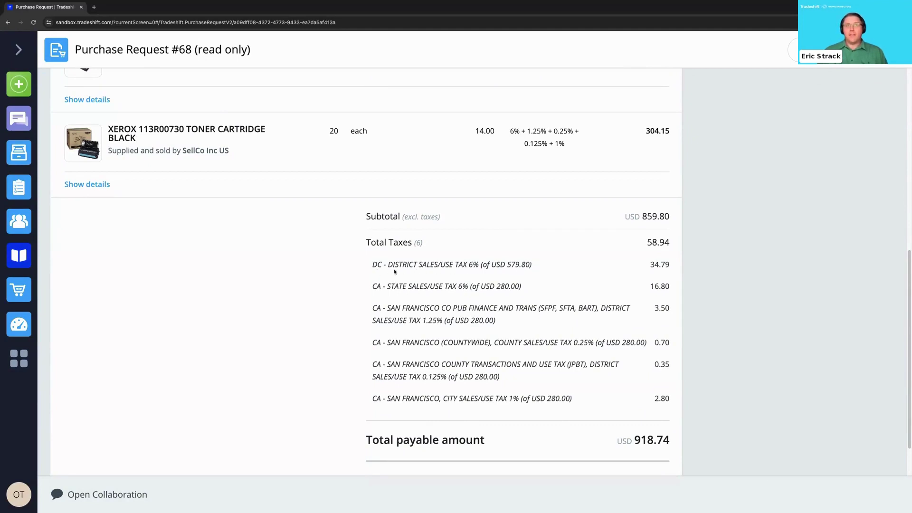
{"action": "scroll", "coordinate": [436, 284], "scroll_direction": "up", "scroll_amount": 1}
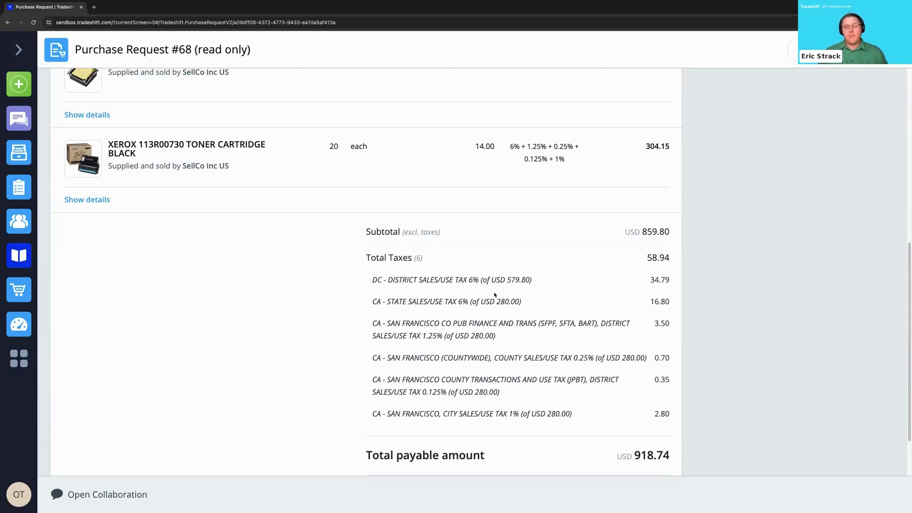
{"action": "key", "text": "ctrl+Left"}
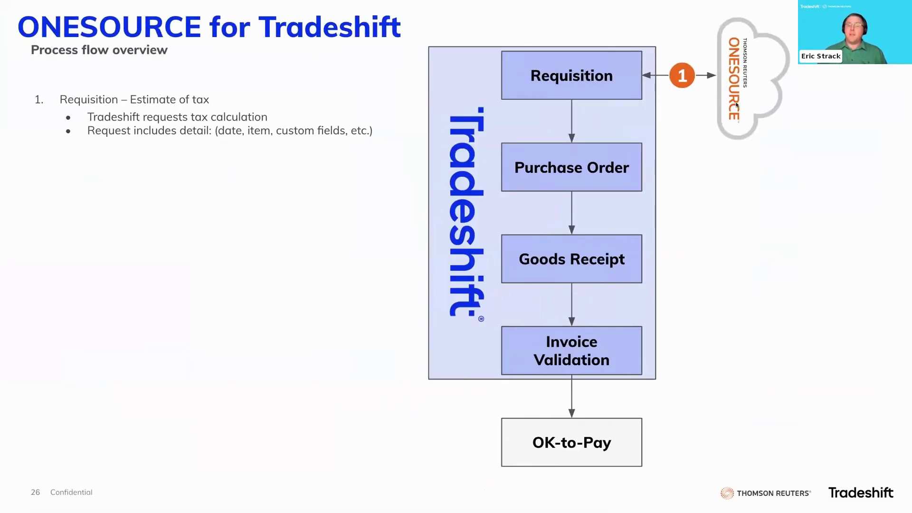
{"action": "left_click", "coordinate": [747, 156]}
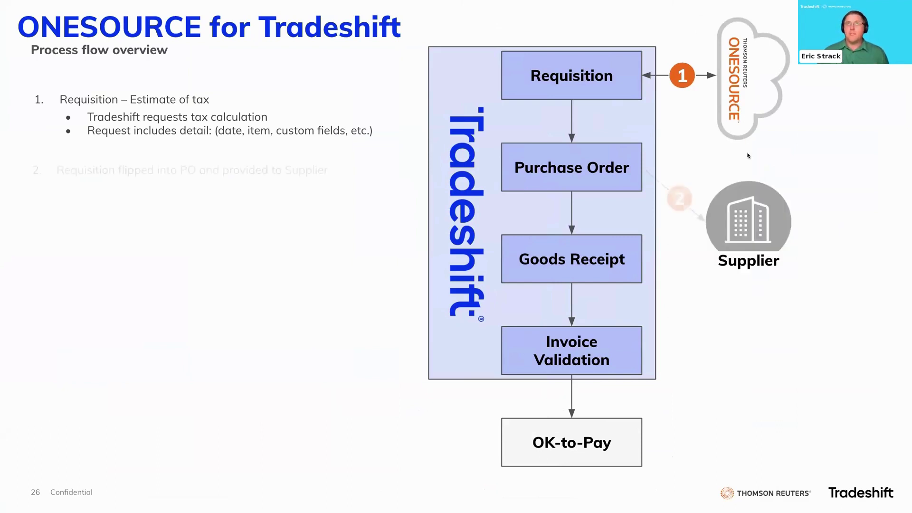